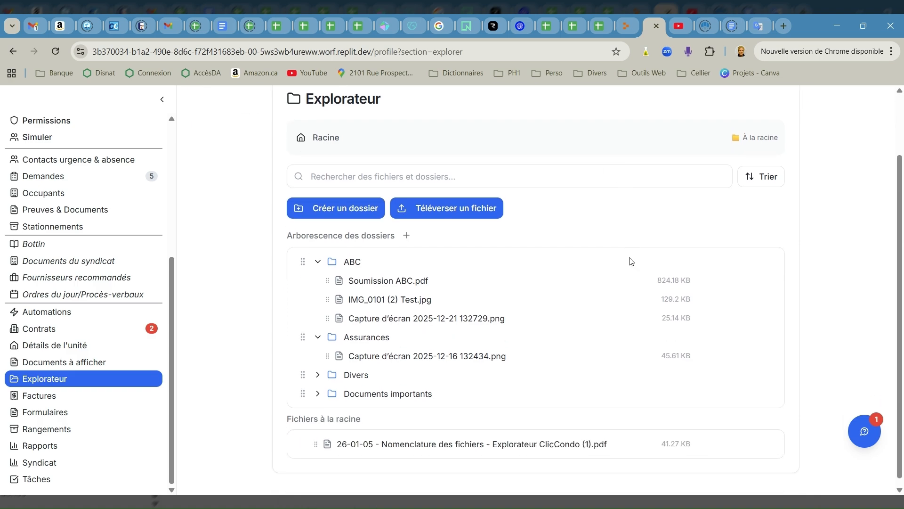
Create a new folder named DEF at the root of the file explorer
{"action": "scroll", "coordinate": [612, 283], "scroll_direction": "down", "scroll_amount": 2}
{"action": "scroll", "coordinate": [603, 304], "scroll_direction": "up", "scroll_amount": 2}
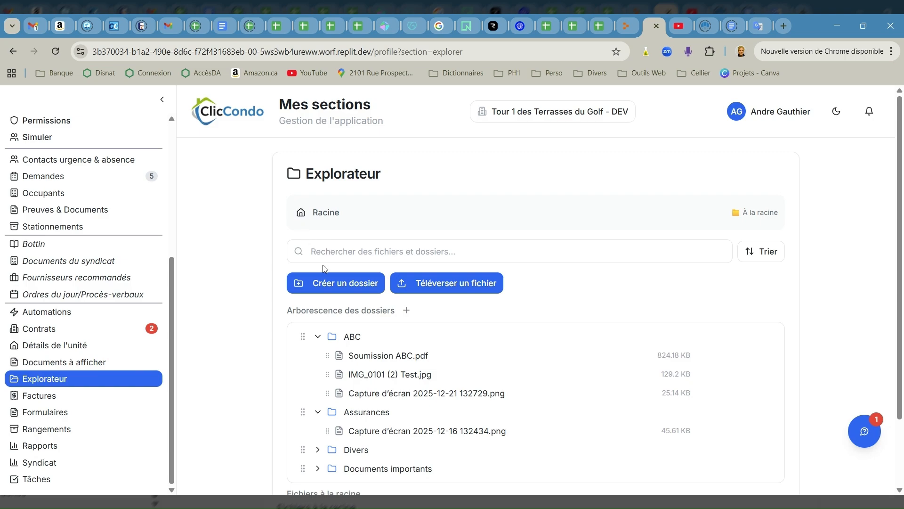
{"action": "left_click", "coordinate": [323, 284]}
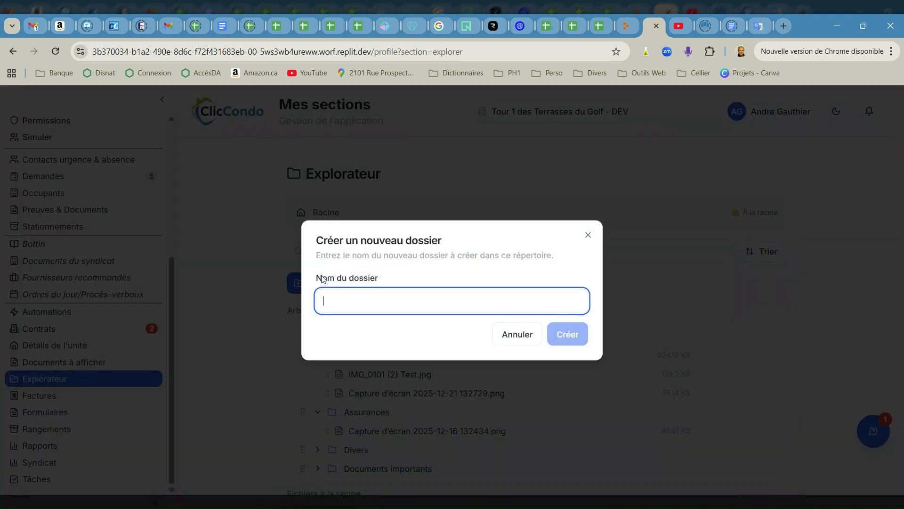
{"action": "type", "text": "DEF"}
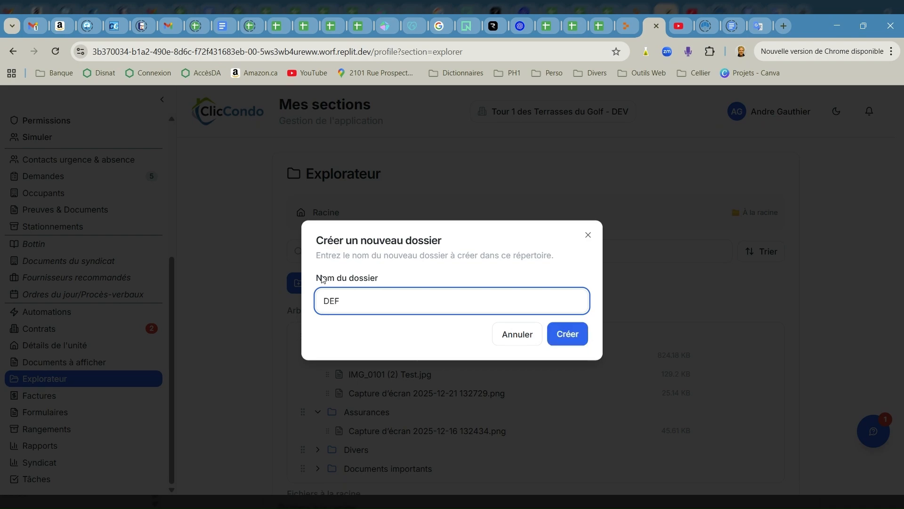
{"action": "left_click", "coordinate": [563, 333]}
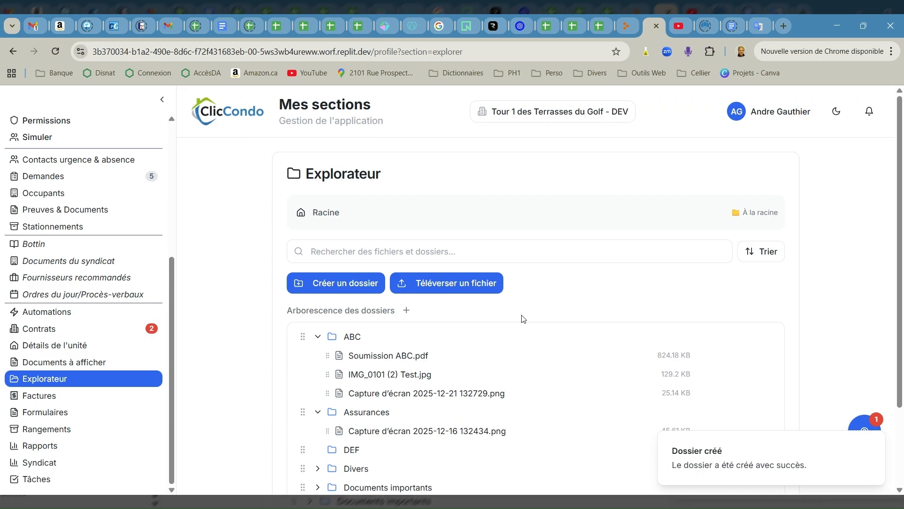
Sort the explorer's folders and files in Z → A order
{"action": "scroll", "coordinate": [518, 321], "scroll_direction": "down", "scroll_amount": 2}
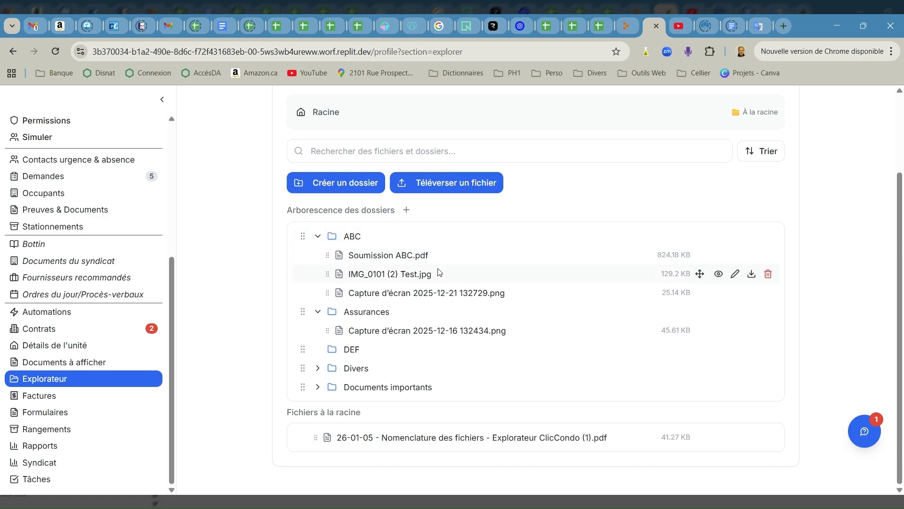
{"action": "left_click", "coordinate": [762, 151]}
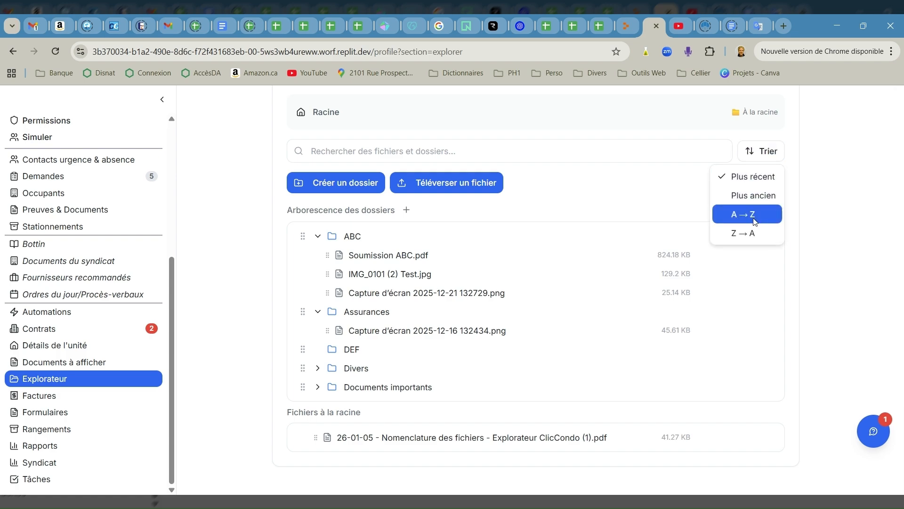
{"action": "left_click", "coordinate": [750, 233]}
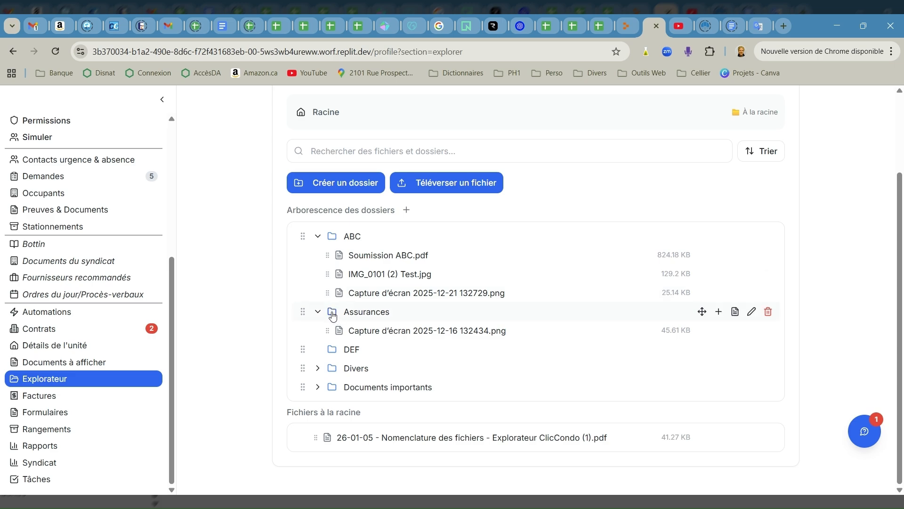
Rename the Assurances folder as 01-Assurances
{"action": "double_click", "coordinate": [360, 312]}
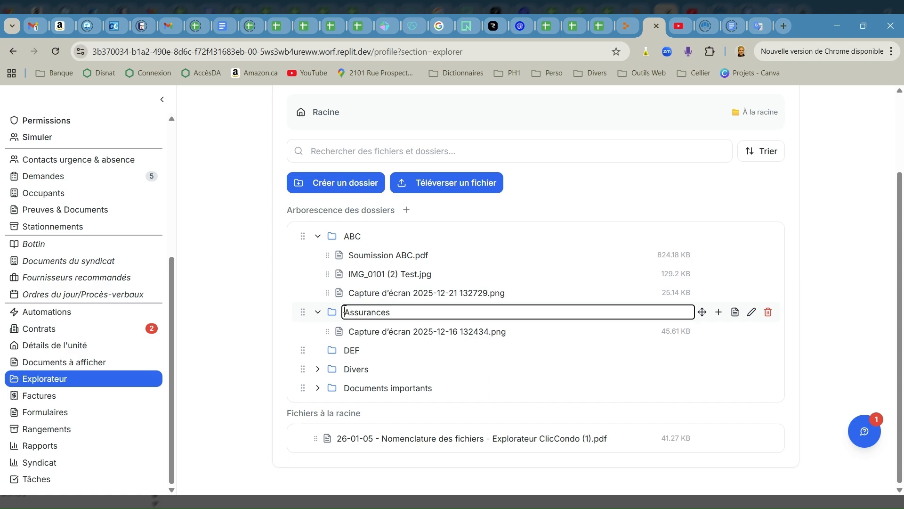
{"action": "type", "text": "01-"}
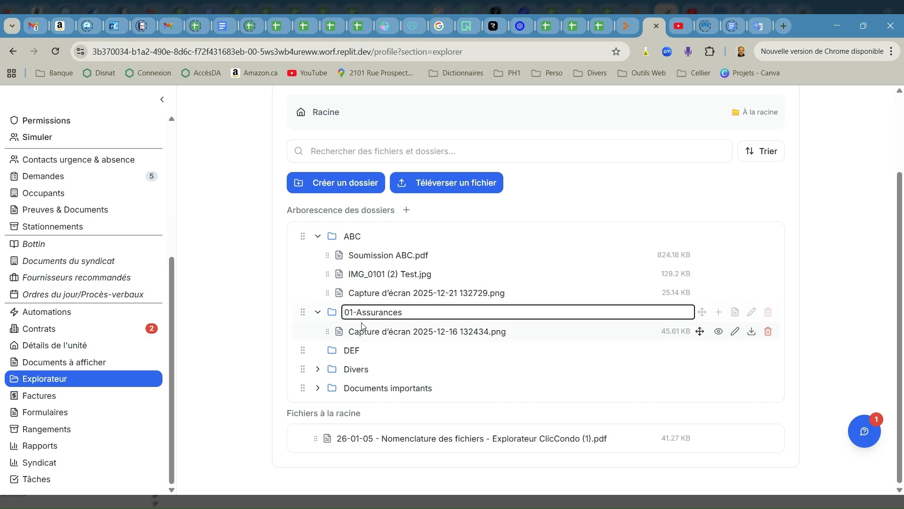
{"action": "key", "text": "Return"}
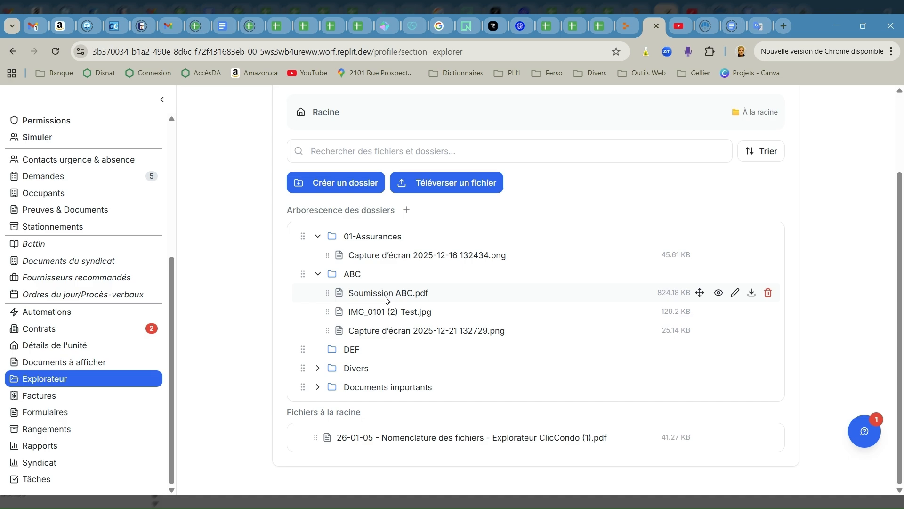
Rename the 01-Assurances folder as 02-Assurances and move the ABC folder into it
{"action": "double_click", "coordinate": [383, 236]}
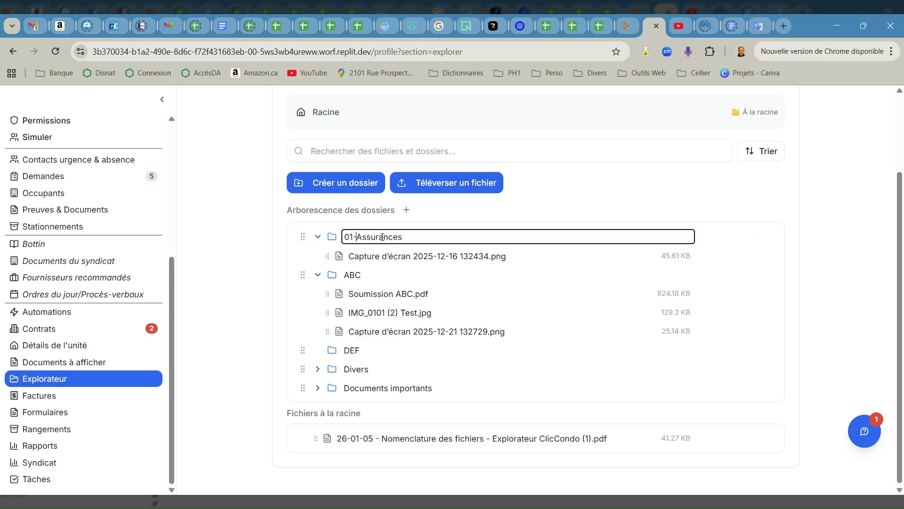
{"action": "key", "text": "BackSpace"}
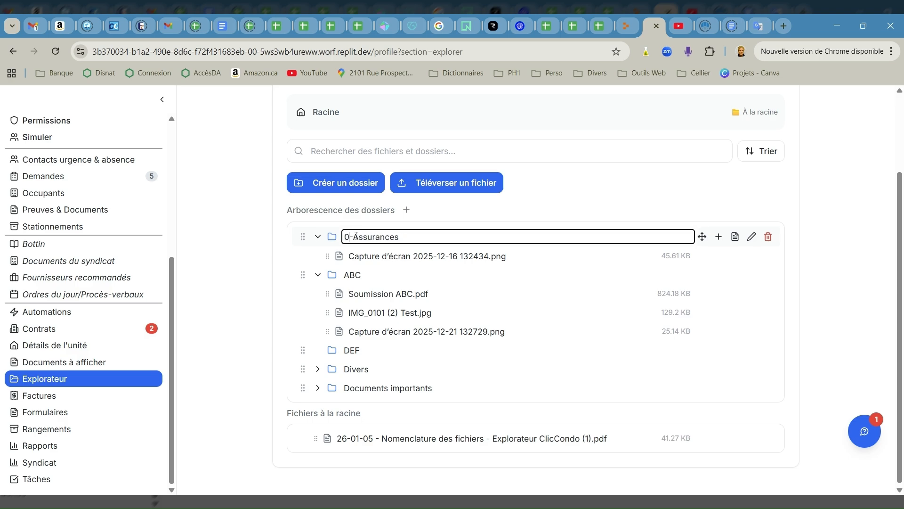
{"action": "type", "text": "2"}
{"action": "key", "text": "Return"}
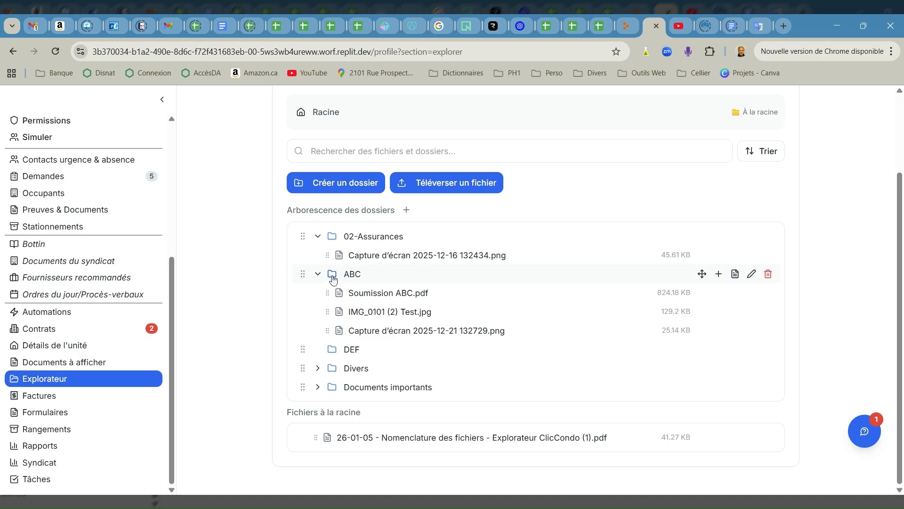
{"action": "left_click_drag", "start_coordinate": [303, 274], "coordinate": [335, 240]}
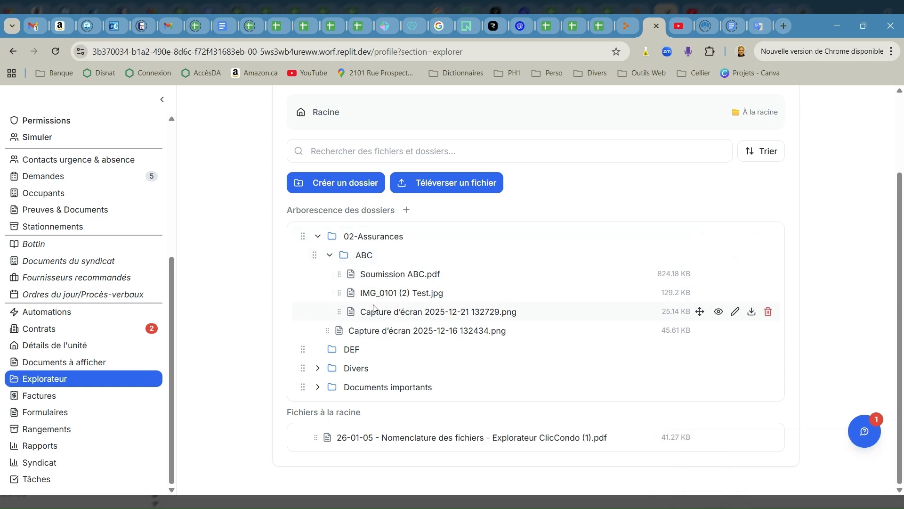
Rename the file Soumission ABC.pdf in the ABC folder as Soumissions ABC.pdf
{"action": "double_click", "coordinate": [391, 278]}
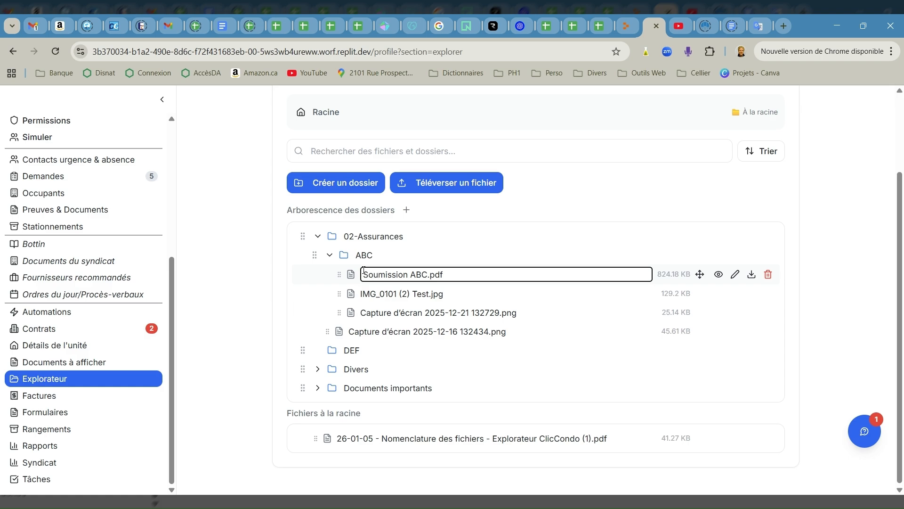
{"action": "left_click", "coordinate": [408, 275]}
{"action": "left_click", "coordinate": [426, 299]}
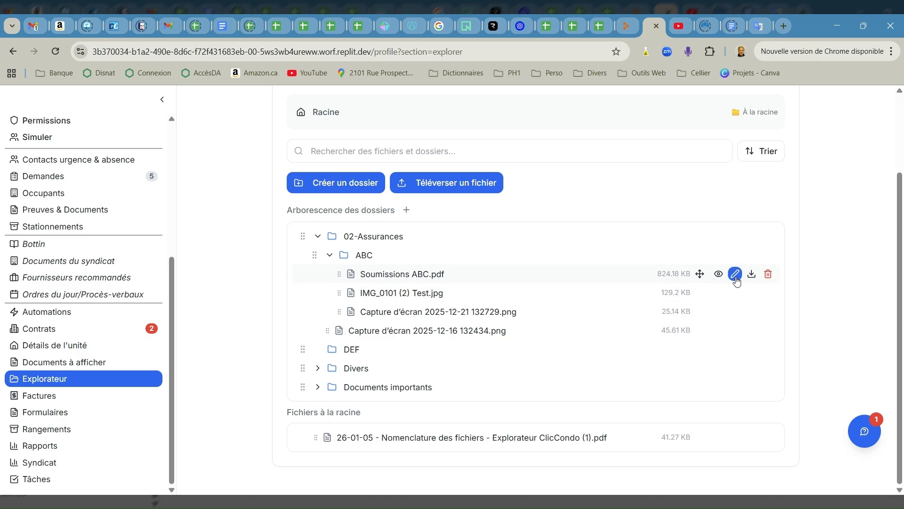
Upload a file to the ABC folder with the name Test and the description "Mot clé, test 2345"
{"action": "left_click", "coordinate": [346, 260]}
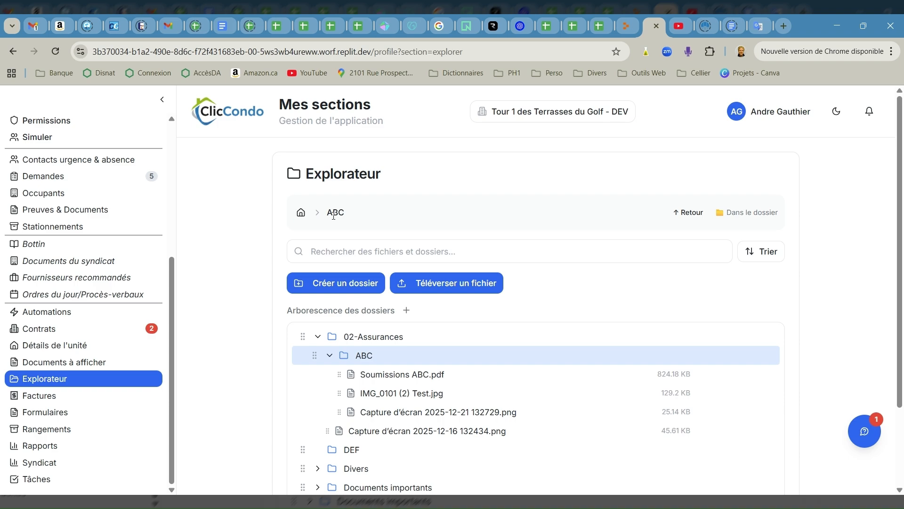
{"action": "left_click", "coordinate": [446, 285]}
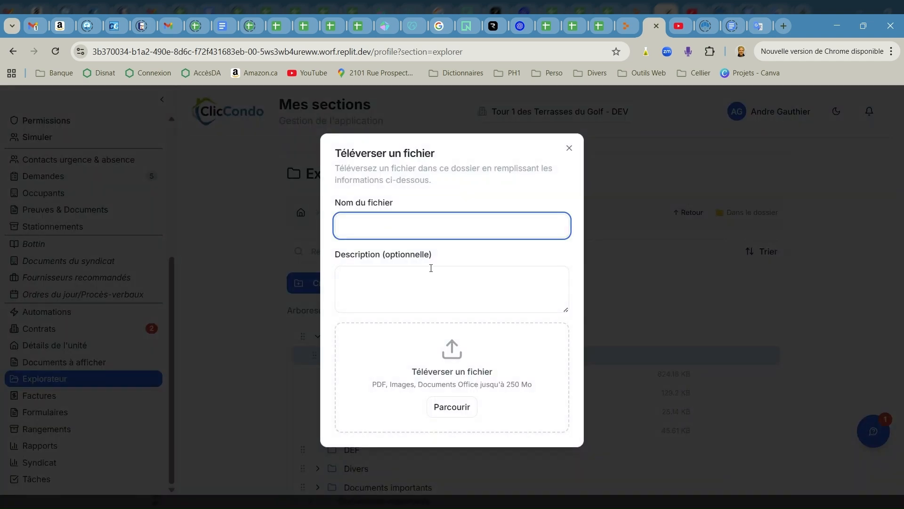
{"action": "type", "text": "Test"}
{"action": "left_click", "coordinate": [366, 283]}
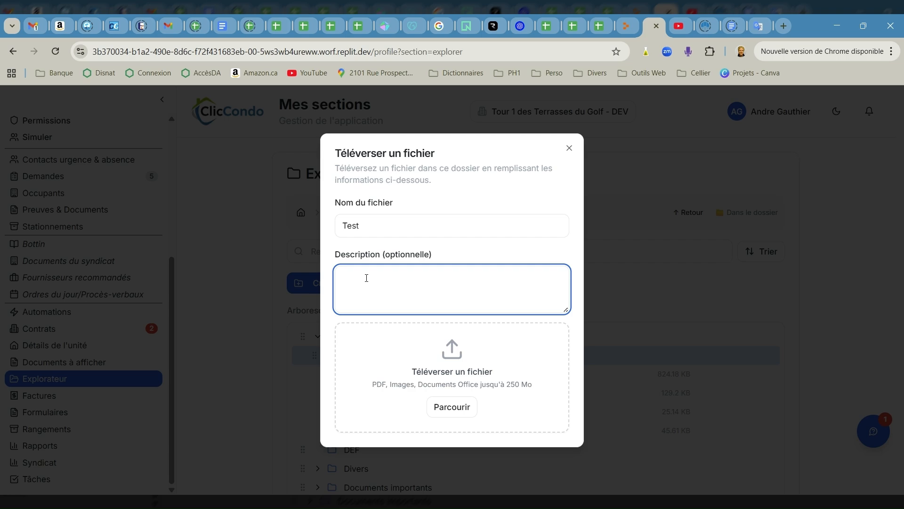
{"action": "type", "text": "Mot clé, test 2345"}
{"action": "left_click", "coordinate": [448, 375]}
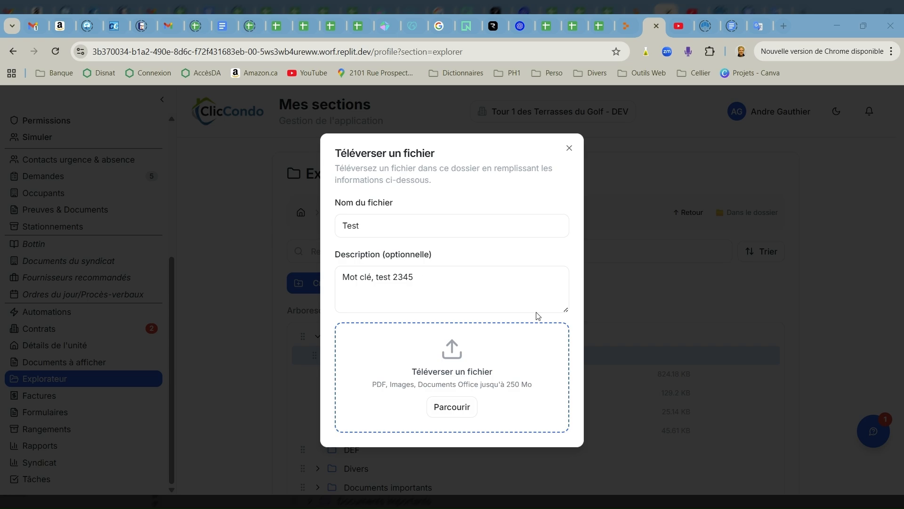
{"action": "left_click", "coordinate": [699, 397]}
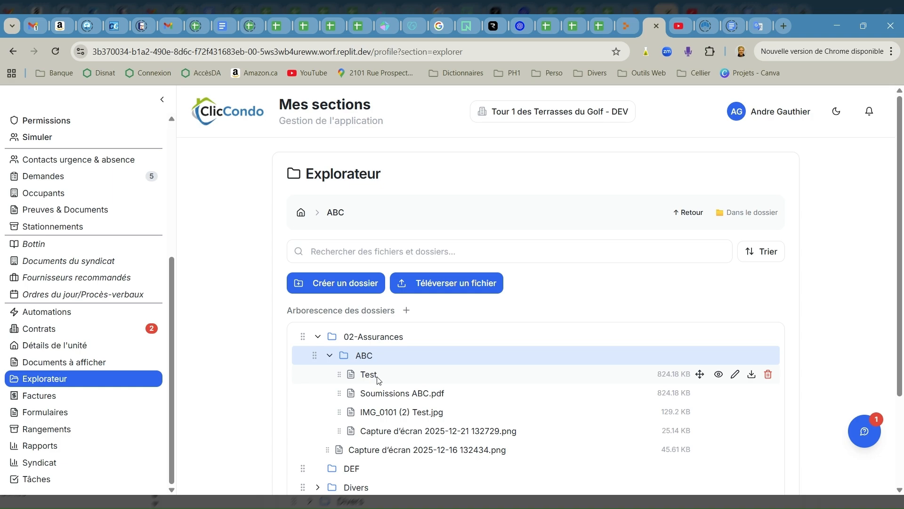
Rename the uploaded Test file as Test F 2 and save it with its existing description
{"action": "left_click", "coordinate": [735, 374]}
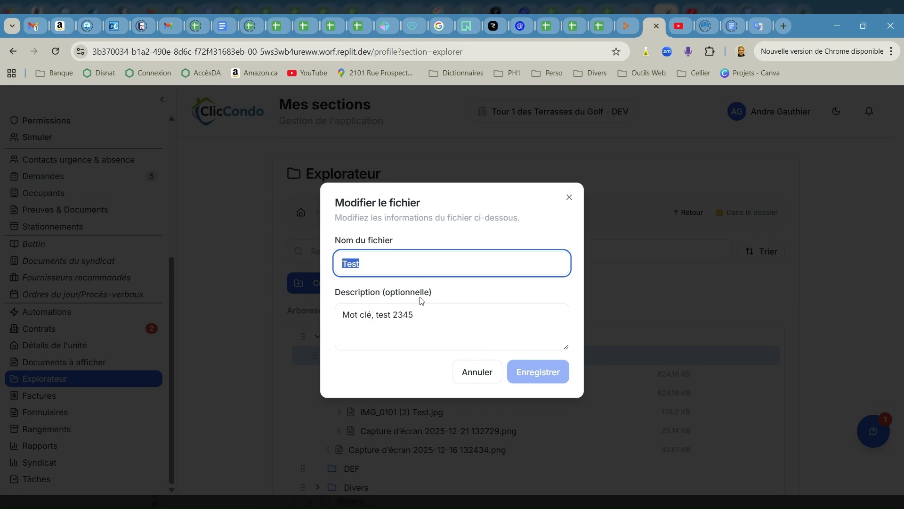
{"action": "left_click", "coordinate": [375, 261]}
{"action": "left_click", "coordinate": [408, 315]}
{"action": "left_click", "coordinate": [537, 375]}
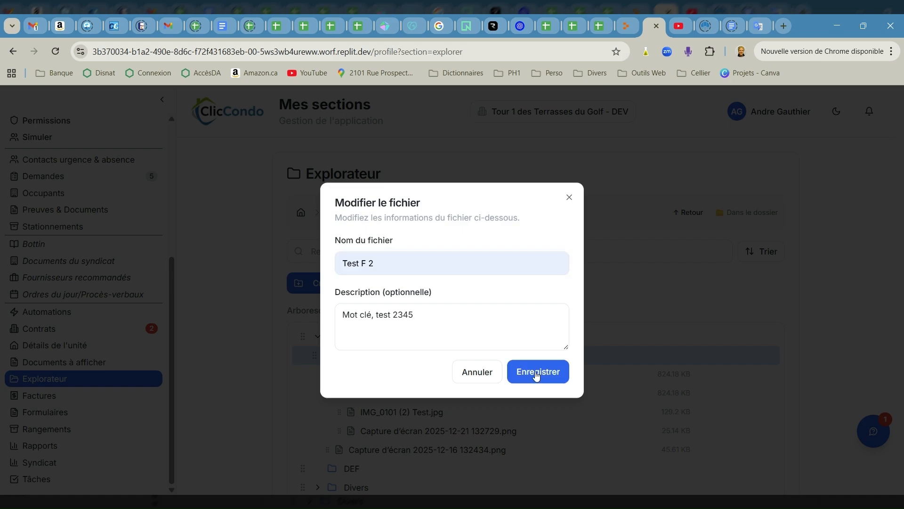
{"action": "scroll", "coordinate": [563, 360], "scroll_direction": "down", "scroll_amount": 3}
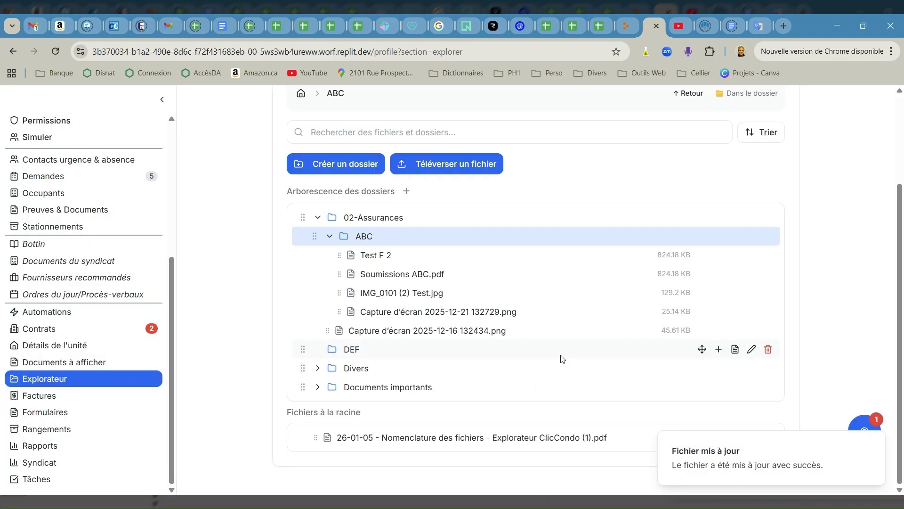
{"action": "scroll", "coordinate": [476, 355], "scroll_direction": "up", "scroll_amount": 3}
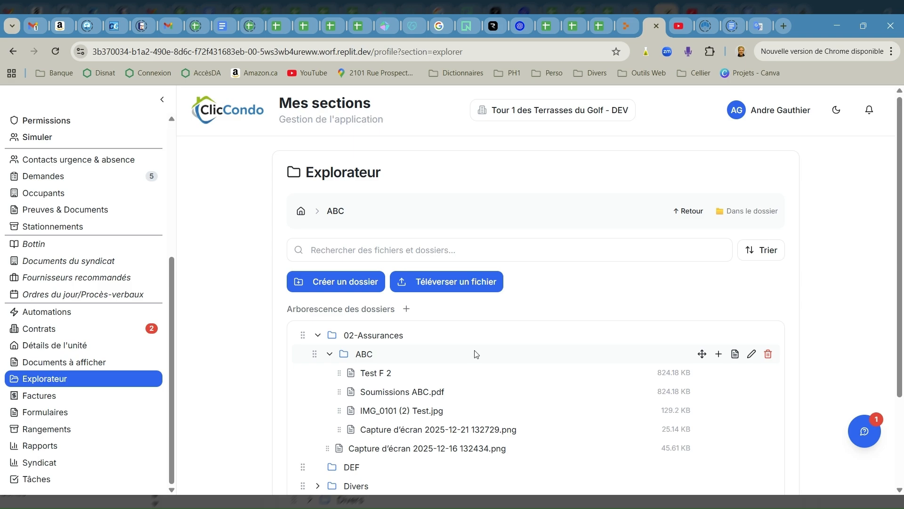
Select the ABC folder and search the files and folders for the keyword 2345
{"action": "left_click", "coordinate": [477, 354]}
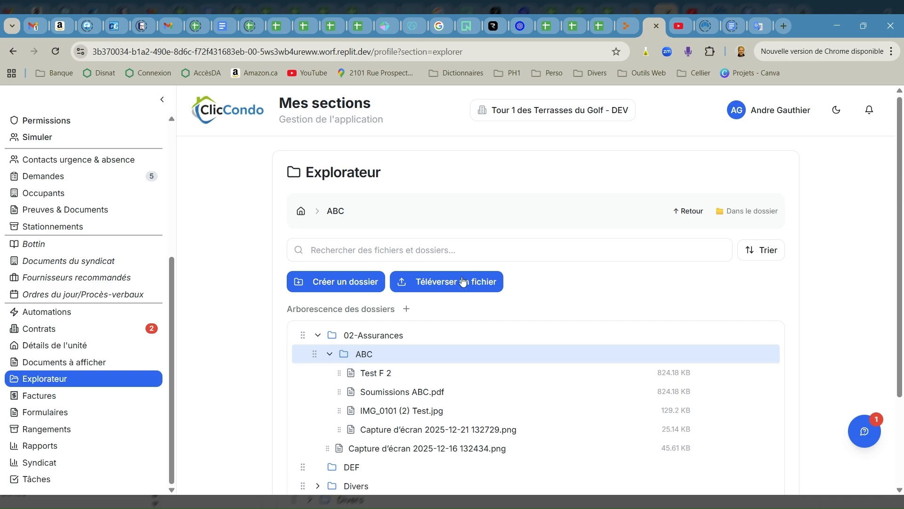
{"action": "left_click", "coordinate": [426, 248]}
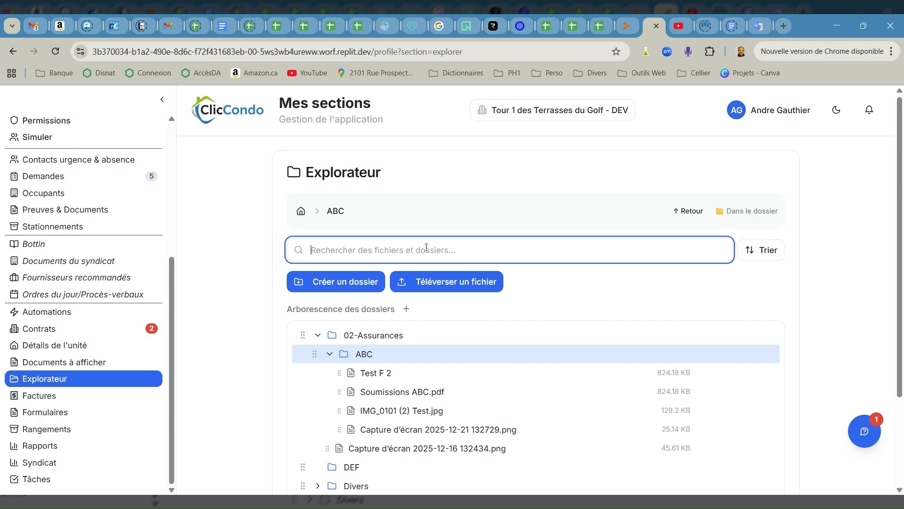
{"action": "type", "text": "23"}
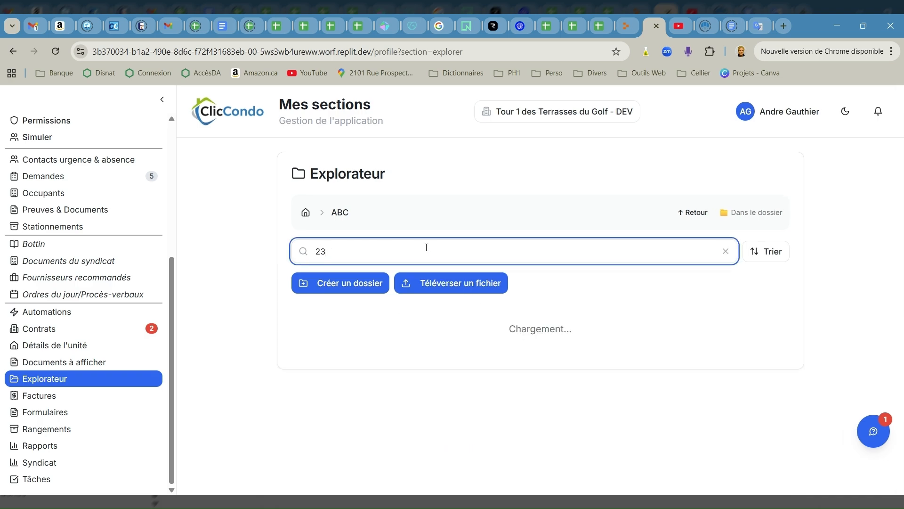
{"action": "type", "text": "45"}
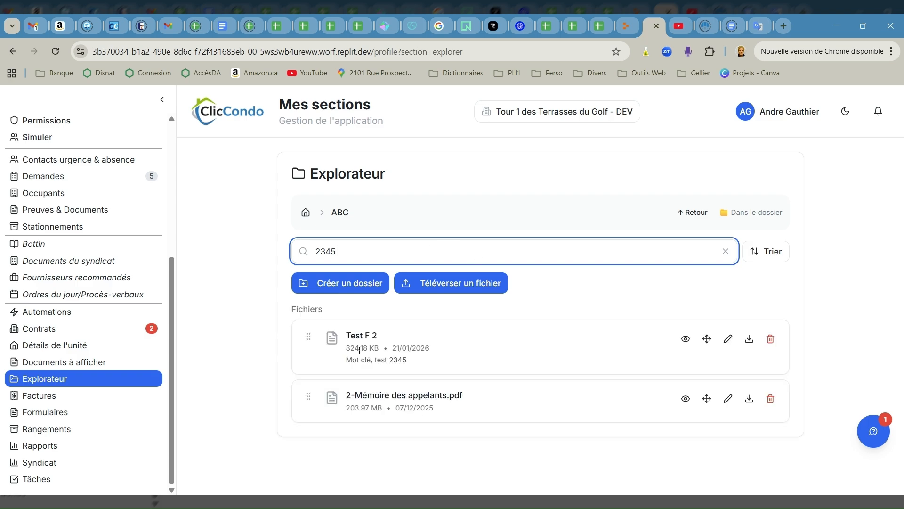
Open the details of Test F 2 from the search results, close them unchanged and clear the search
{"action": "left_click", "coordinate": [729, 339]}
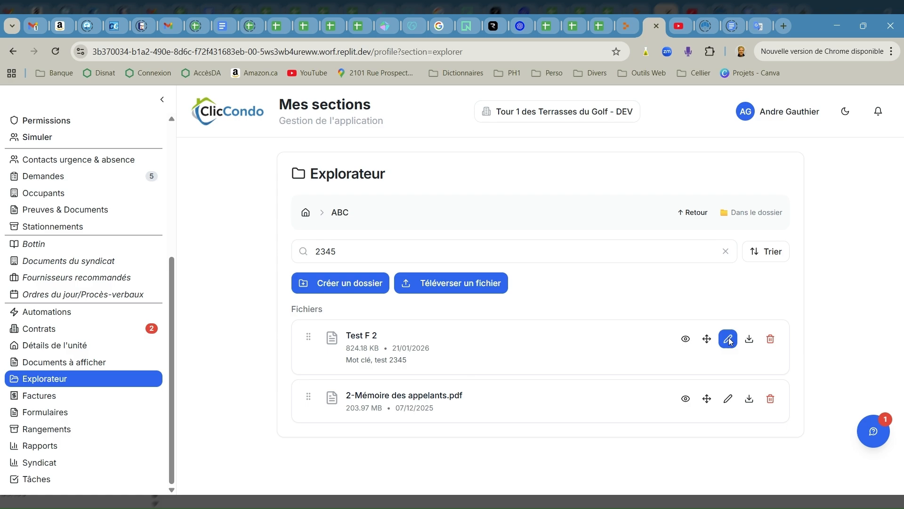
{"action": "key", "text": "Escape"}
{"action": "left_click", "coordinate": [726, 252]}
{"action": "scroll", "coordinate": [612, 266], "scroll_direction": "down", "scroll_amount": 3}
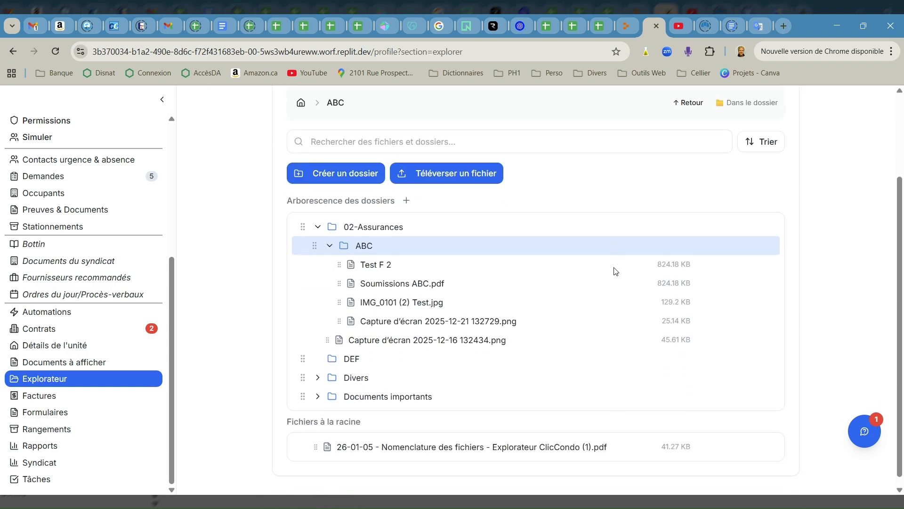